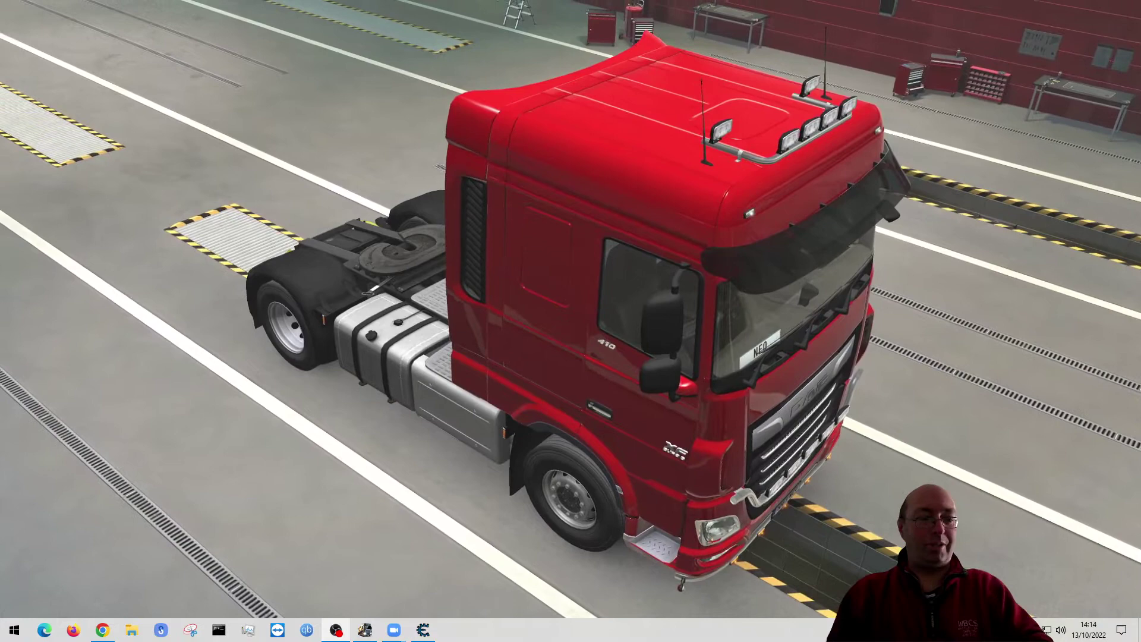
# Switch from the Euro Truck Simulator 2 garage to Cheat Engine 7.4 with Alt+Tab
pyautogui.hotkey('alt', 'Tab')
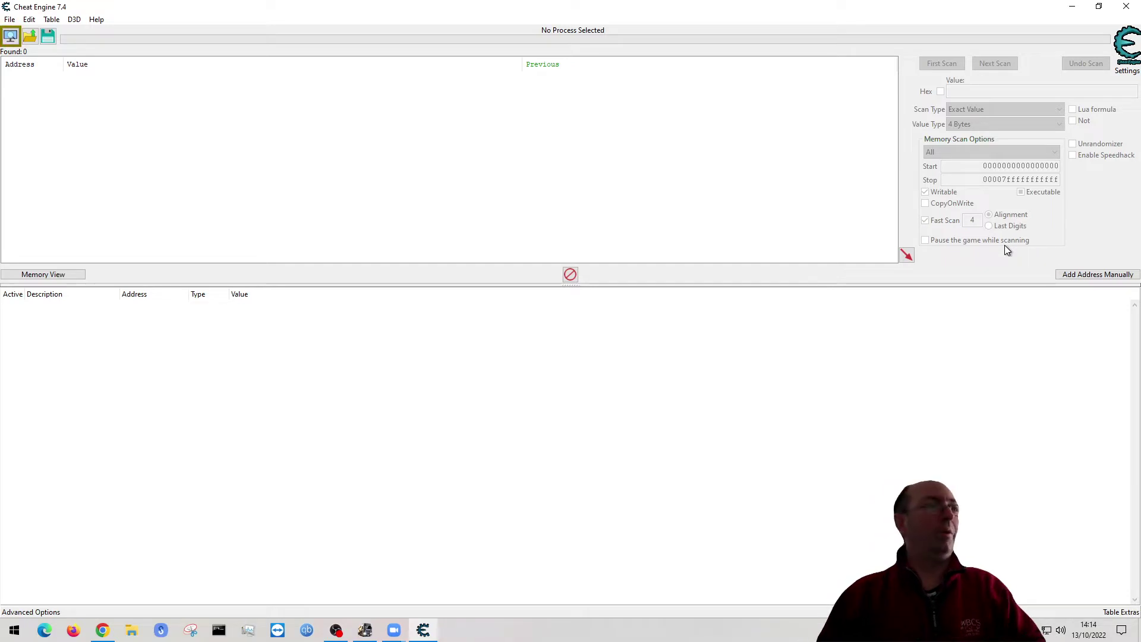
# Attach Cheat Engine to the Euro Truck Simulator 2 process from the Process List
pyautogui.click(10, 37)
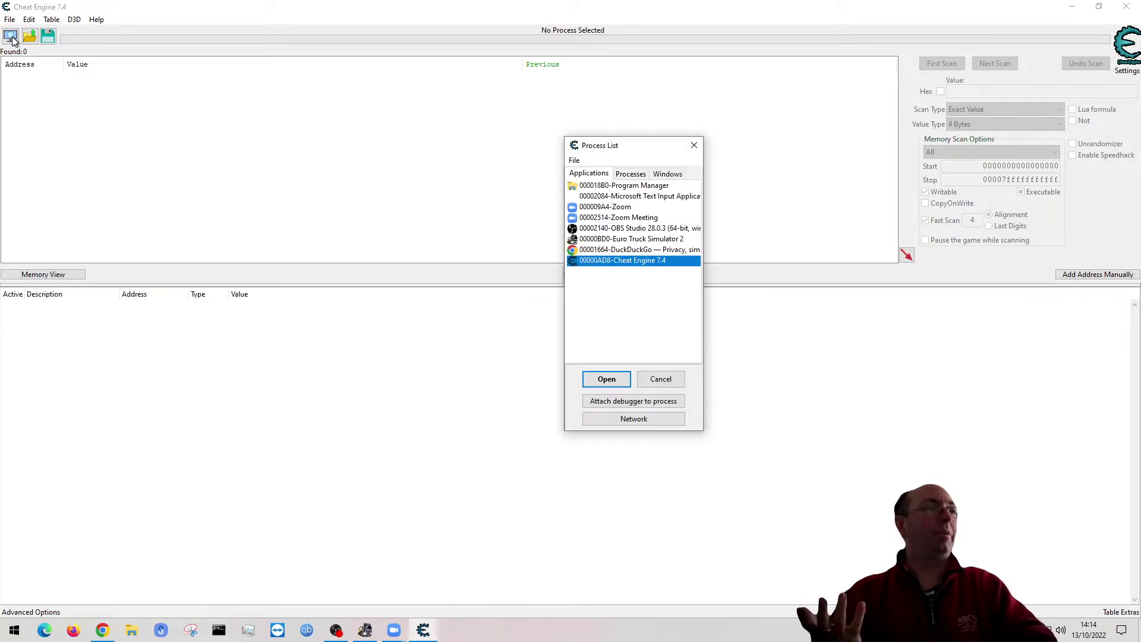
pyautogui.click(633, 240)
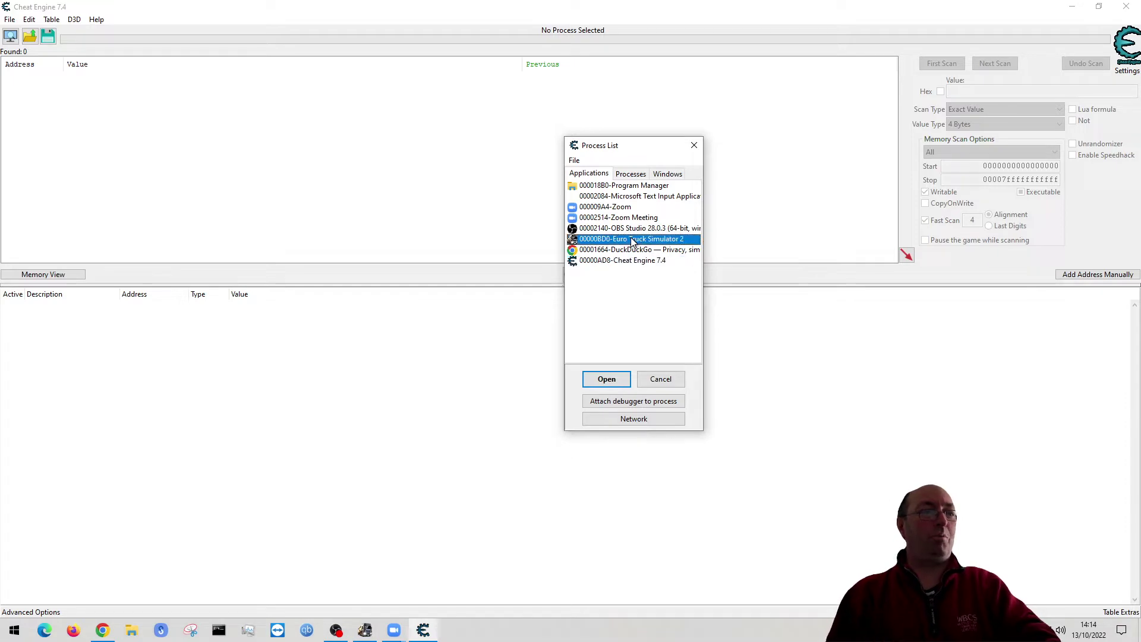
pyautogui.click(604, 380)
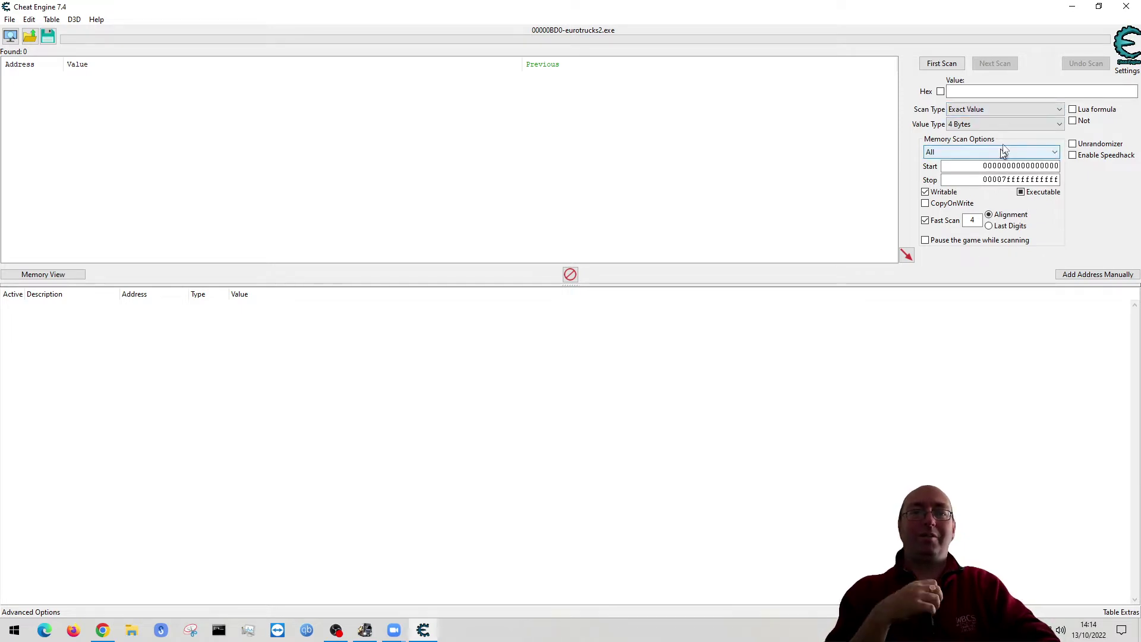
# Check the in-game money and enter 10759765 as the scan value
pyautogui.click(1023, 90)
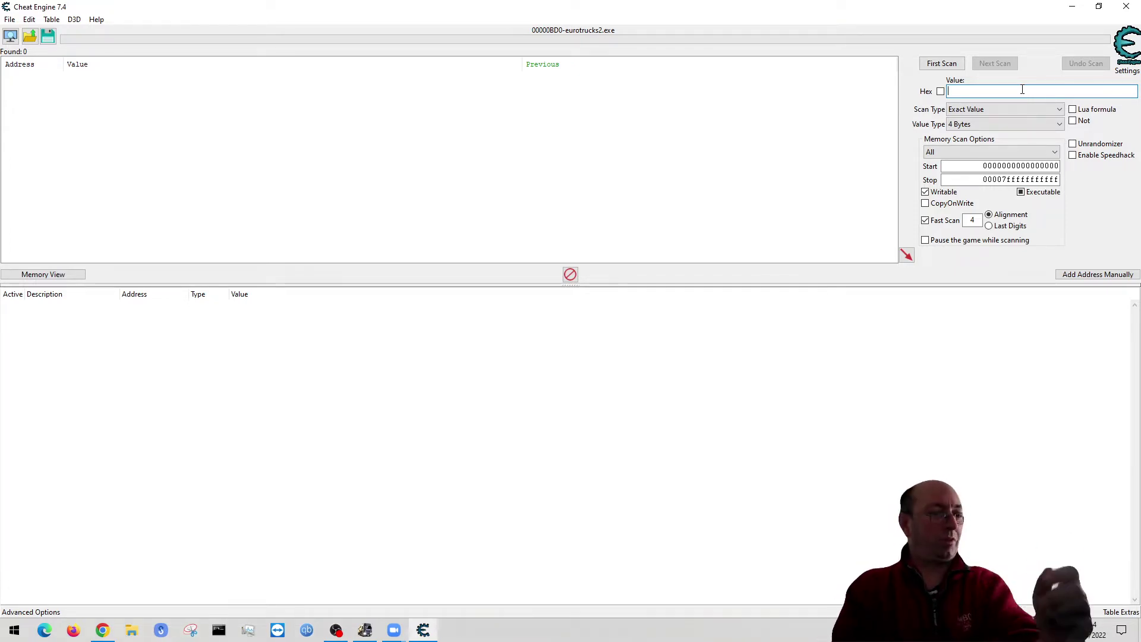
pyautogui.hotkey('alt', 'Tab')
pyautogui.press('Tab')
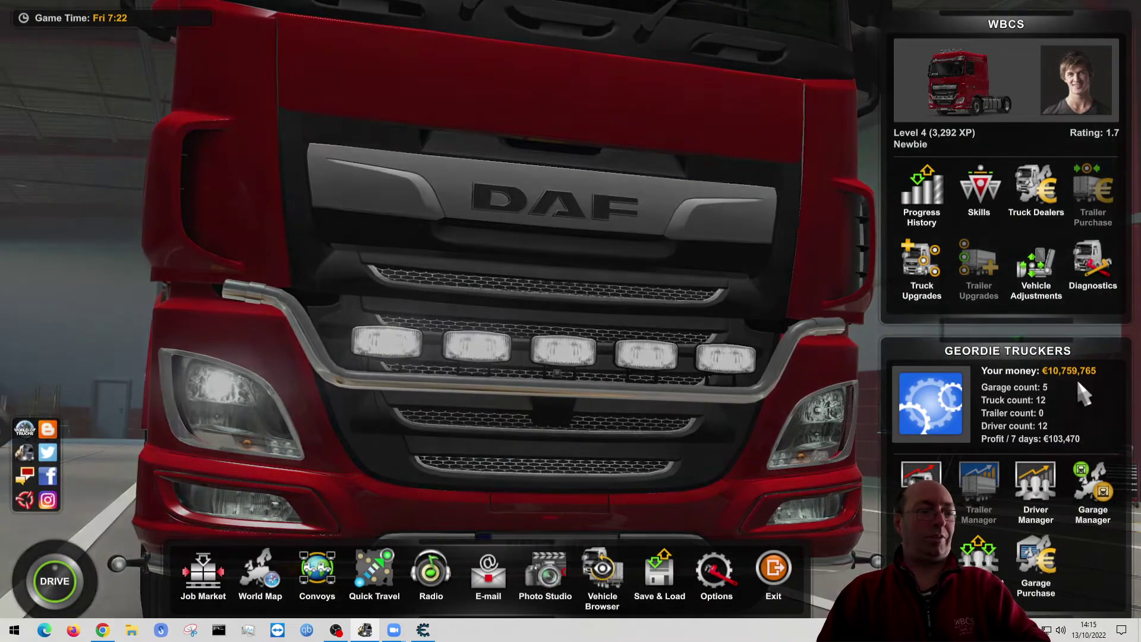
pyautogui.hotkey('alt', 'Tab')
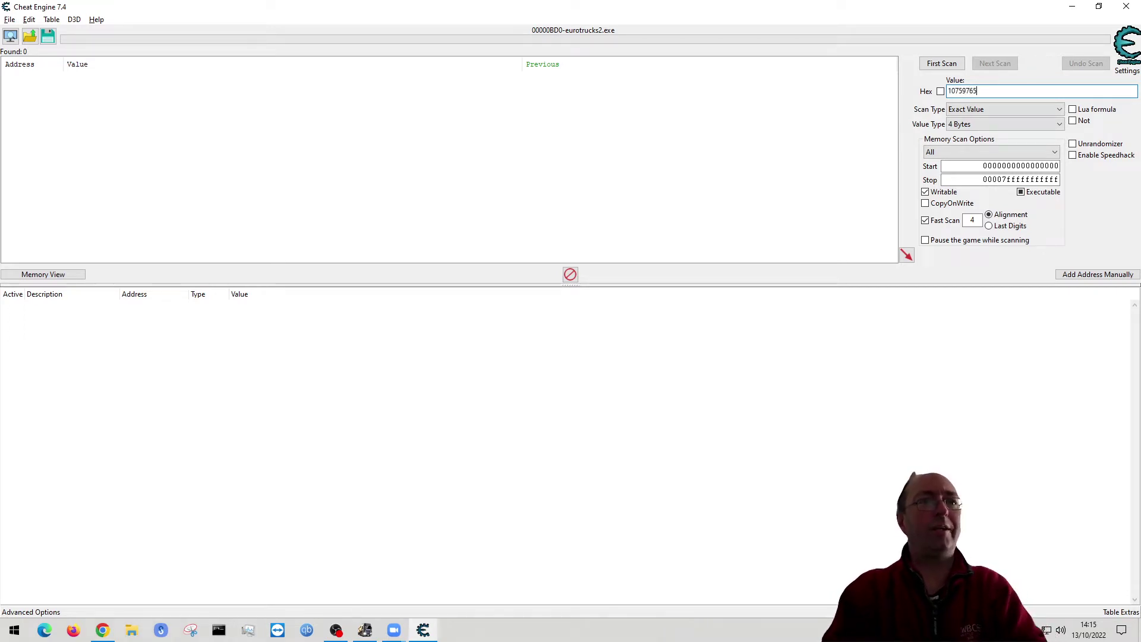
pyautogui.hotkey('alt', 'Tab')
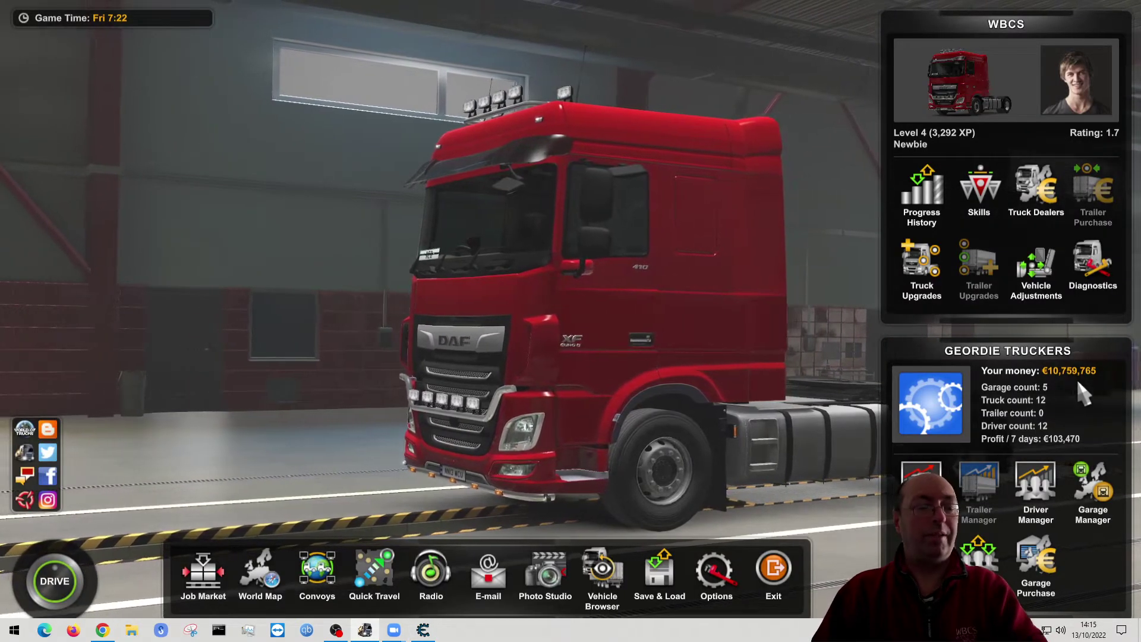
pyautogui.hotkey('alt', 'Tab')
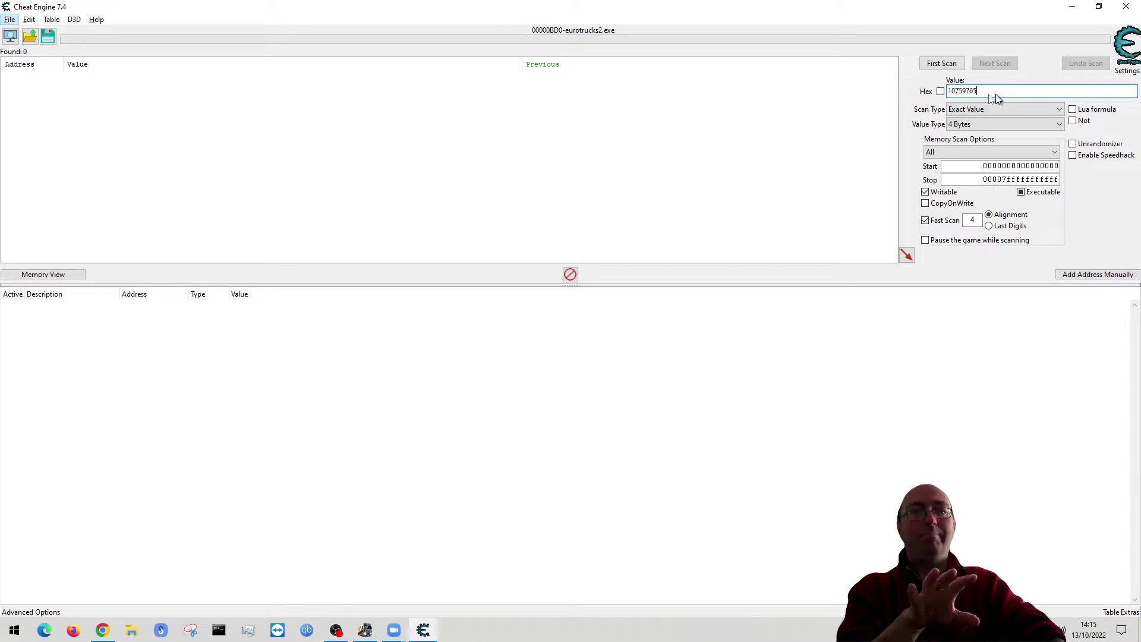
# Run a first scan for 10759765, show all 22 found addresses, then return to the game
pyautogui.click(940, 62)
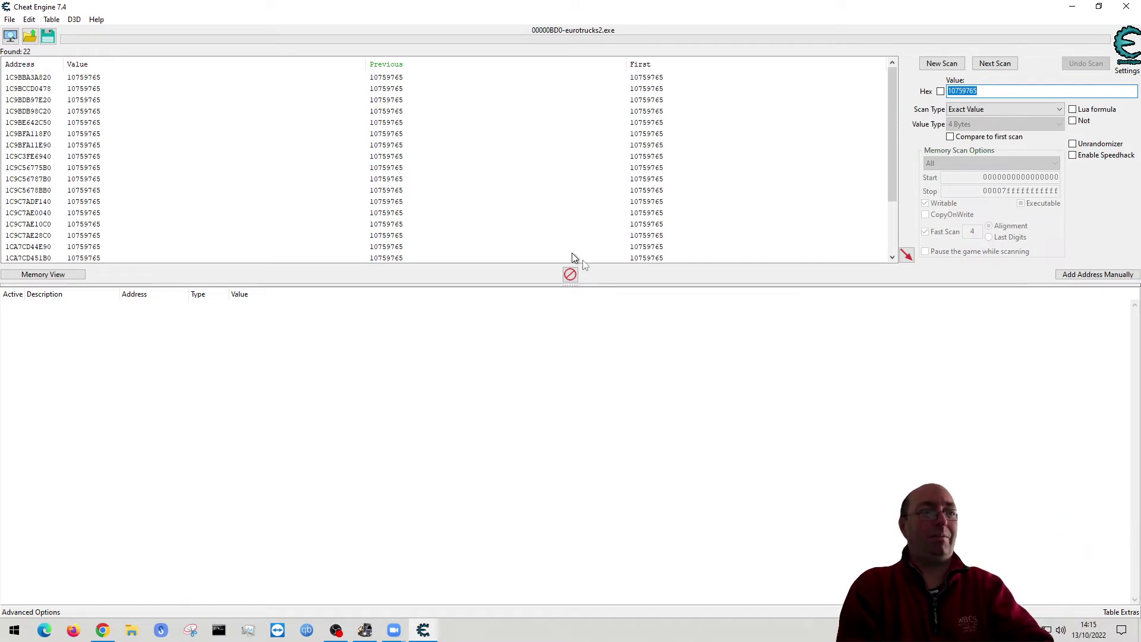
pyautogui.moveTo(616, 285); pyautogui.dragTo(625, 360)
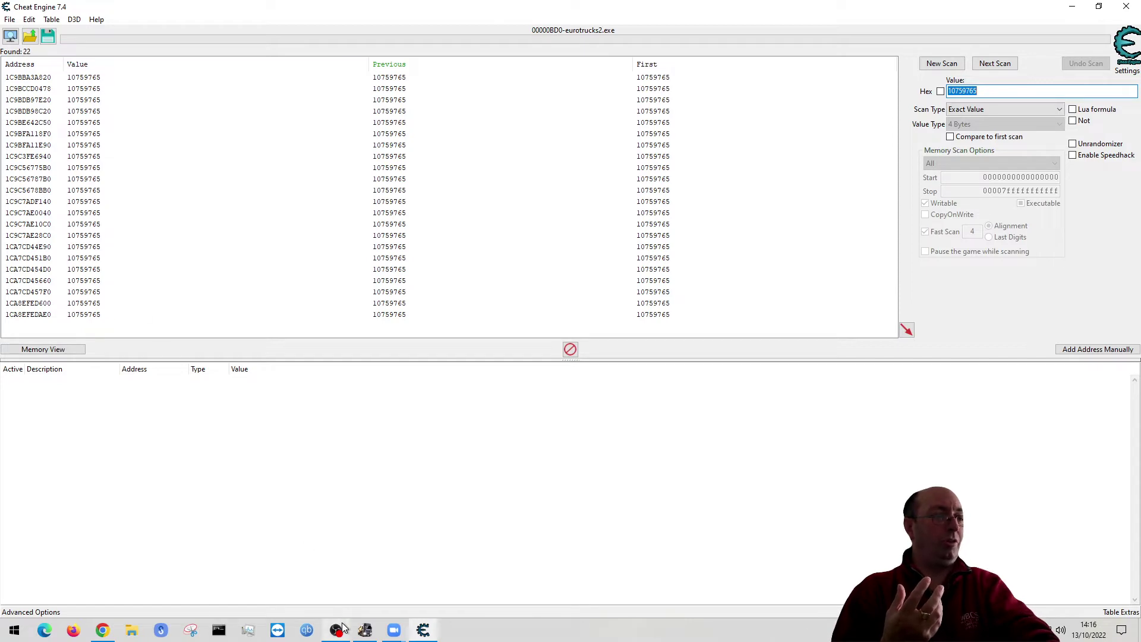
pyautogui.click(368, 635)
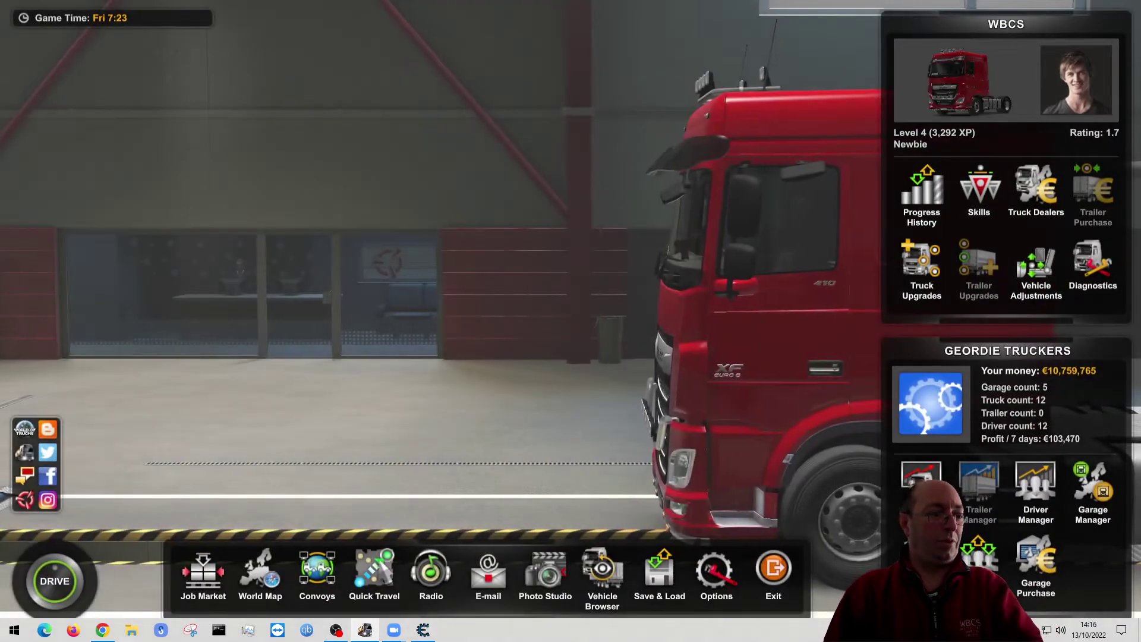
# Quick travel to Carlisle for €186, leaving €10,759,579, then return to Cheat Engine
pyautogui.click(376, 568)
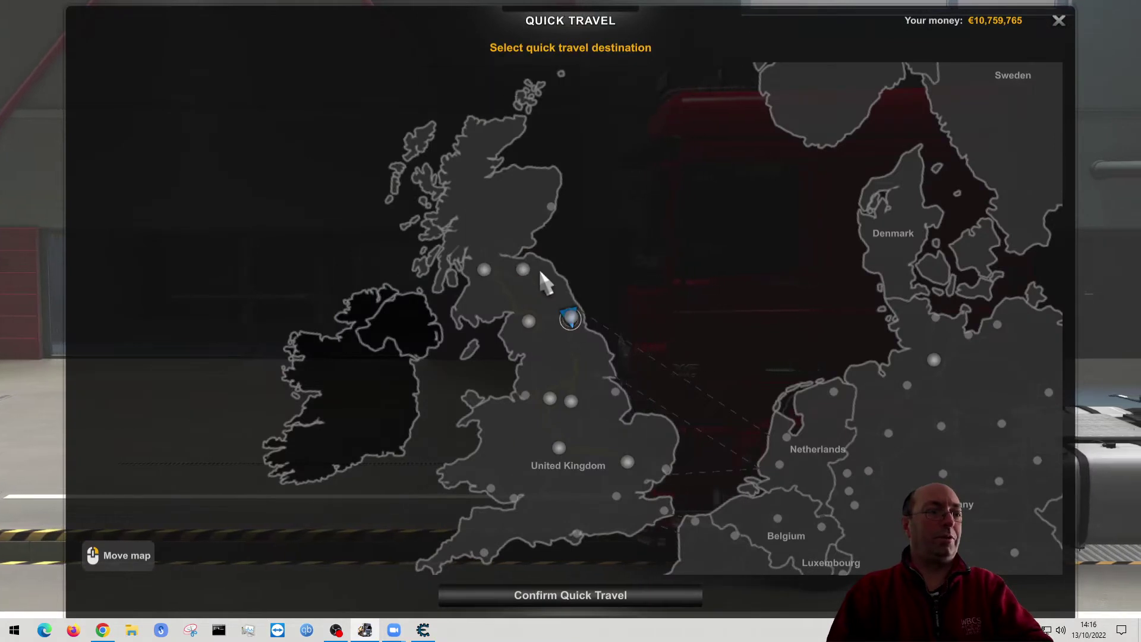
pyautogui.click(528, 321)
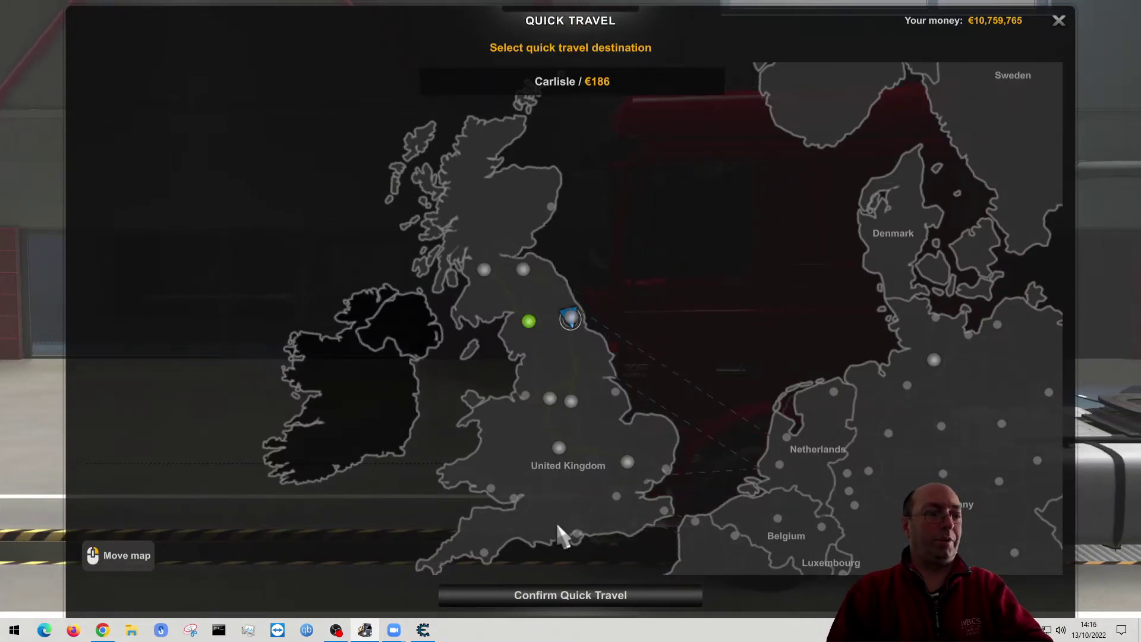
pyautogui.click(574, 600)
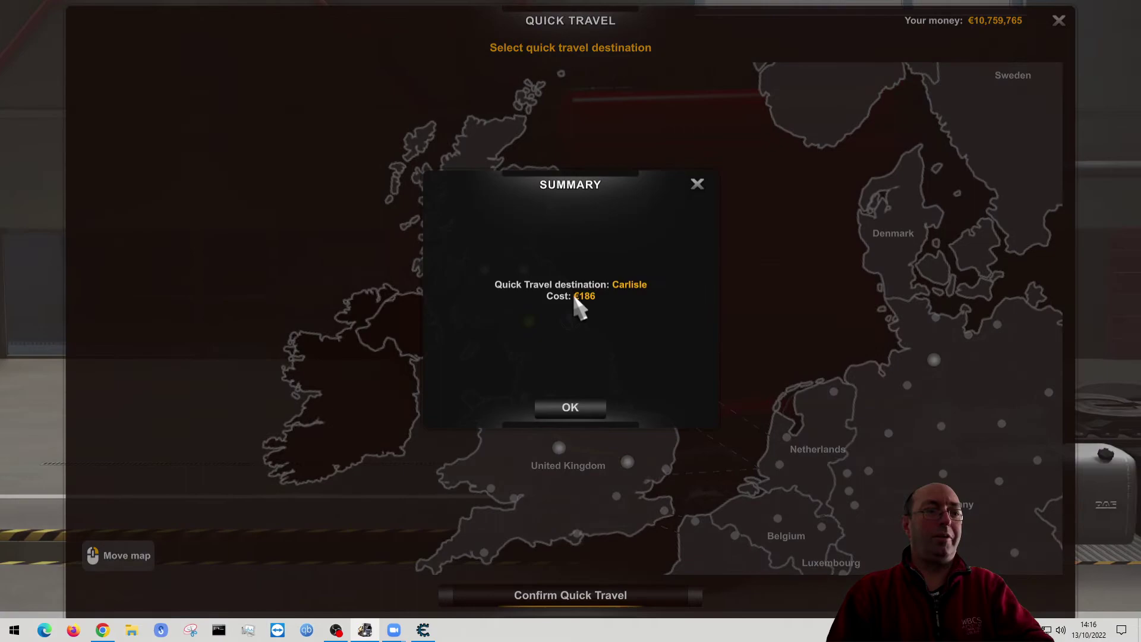
pyautogui.click(573, 410)
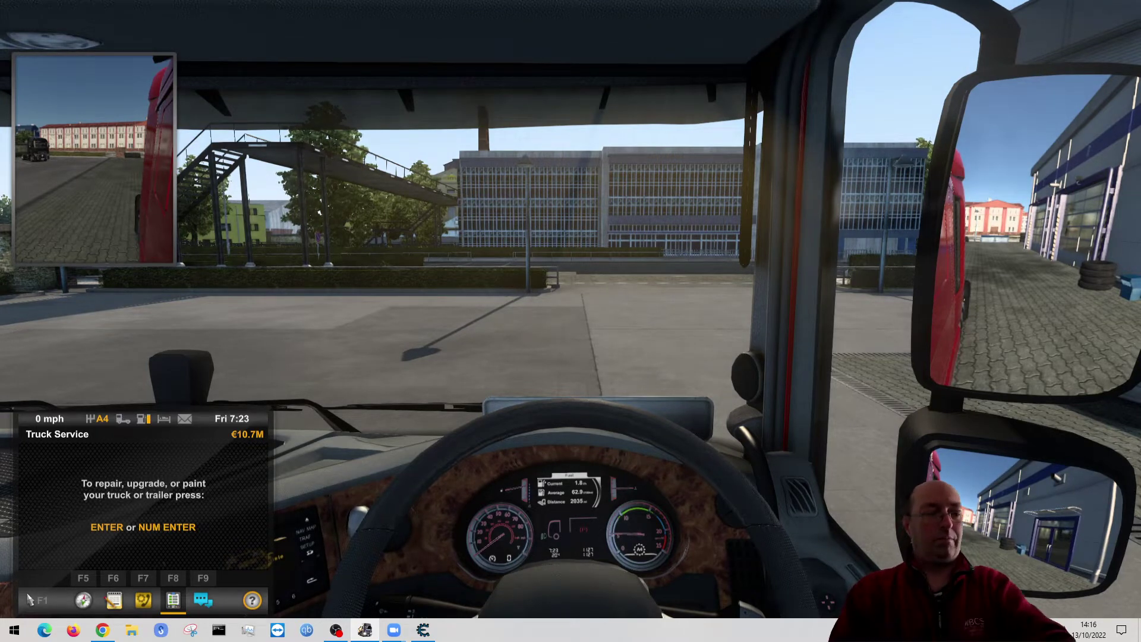
pyautogui.press('Escape')
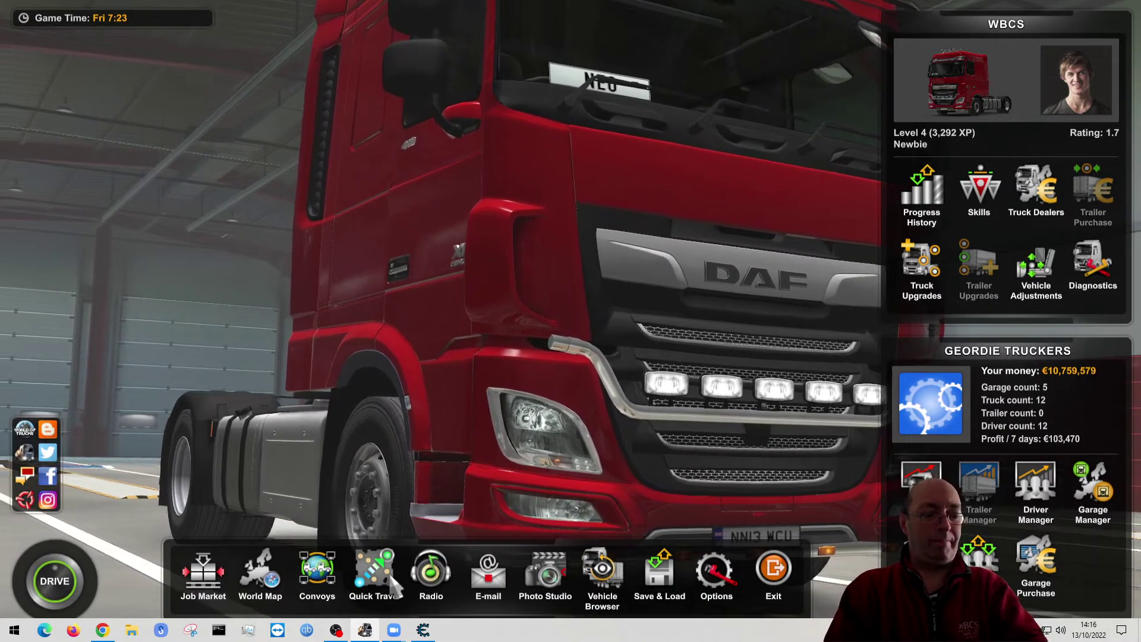
pyautogui.hotkey('alt', 'Tab')
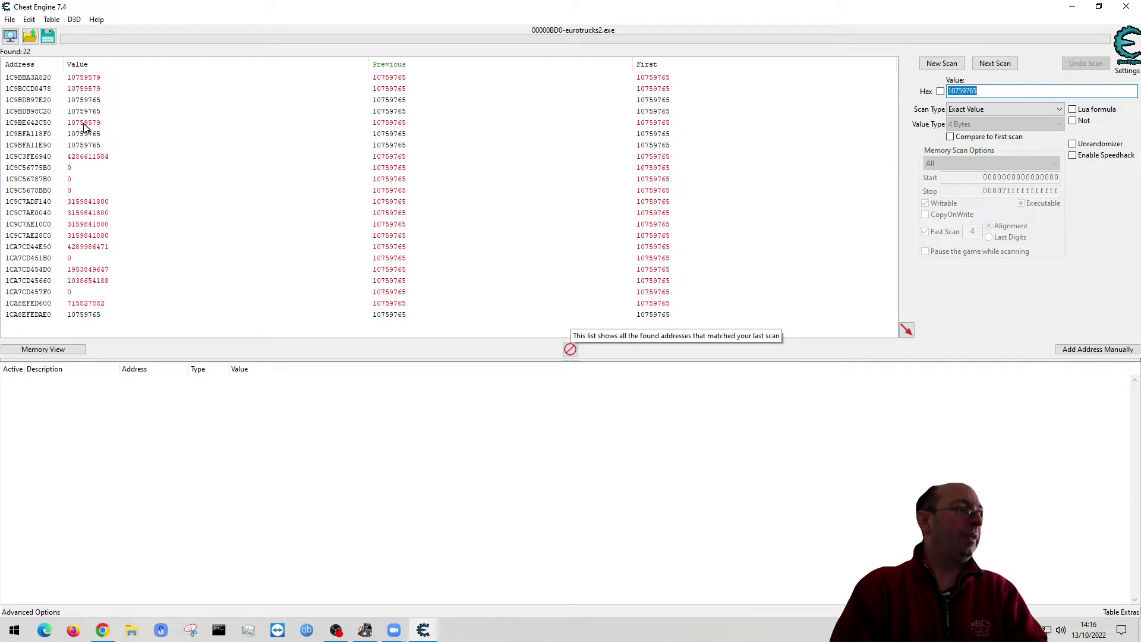
# Add the three 10759579 addresses to the address list and edit the third entry's value
pyautogui.click(81, 84)
pyautogui.keyDown('shift'); pyautogui.click(76, 93); pyautogui.keyUp('shift')
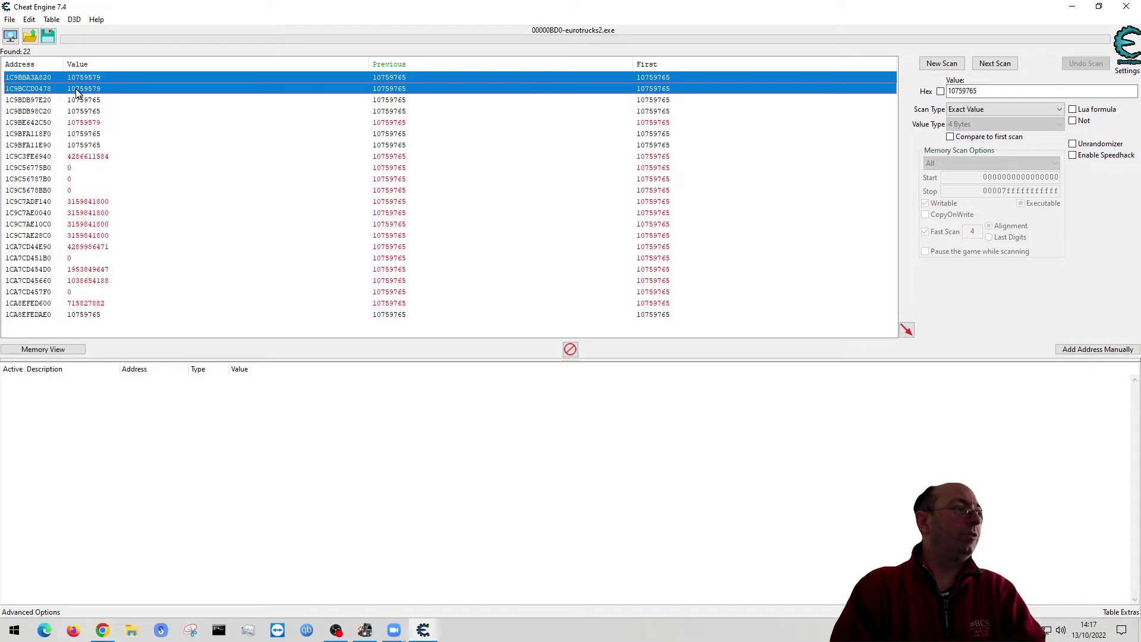
pyautogui.keyDown('ctrl'); pyautogui.click(77, 125); pyautogui.keyUp('ctrl')
pyautogui.rightClick(77, 123)
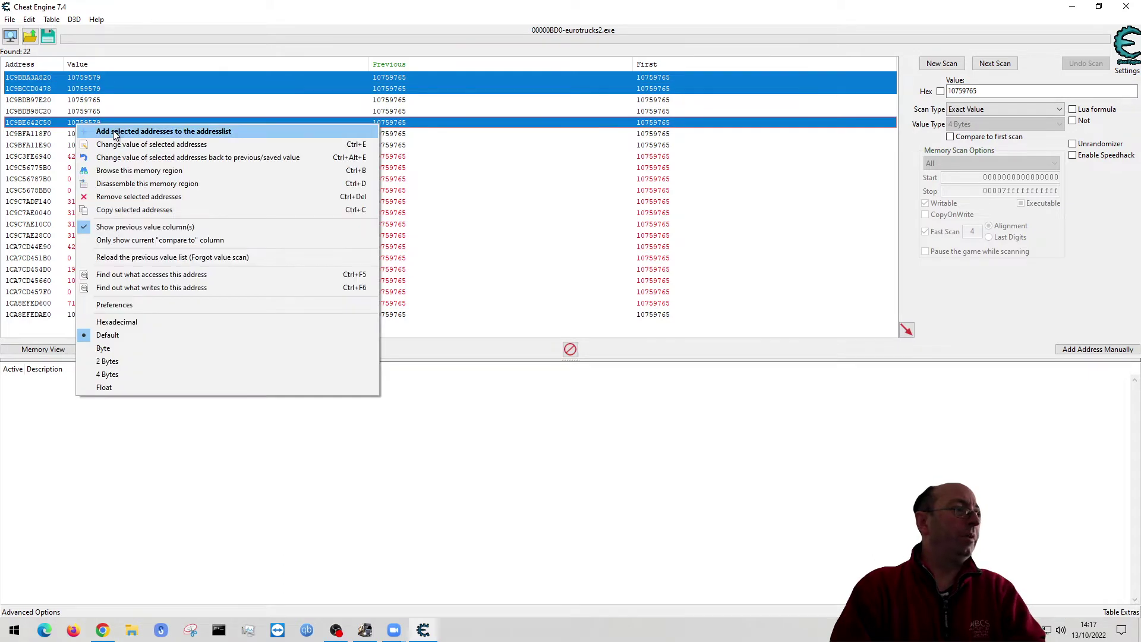
pyautogui.click(113, 130)
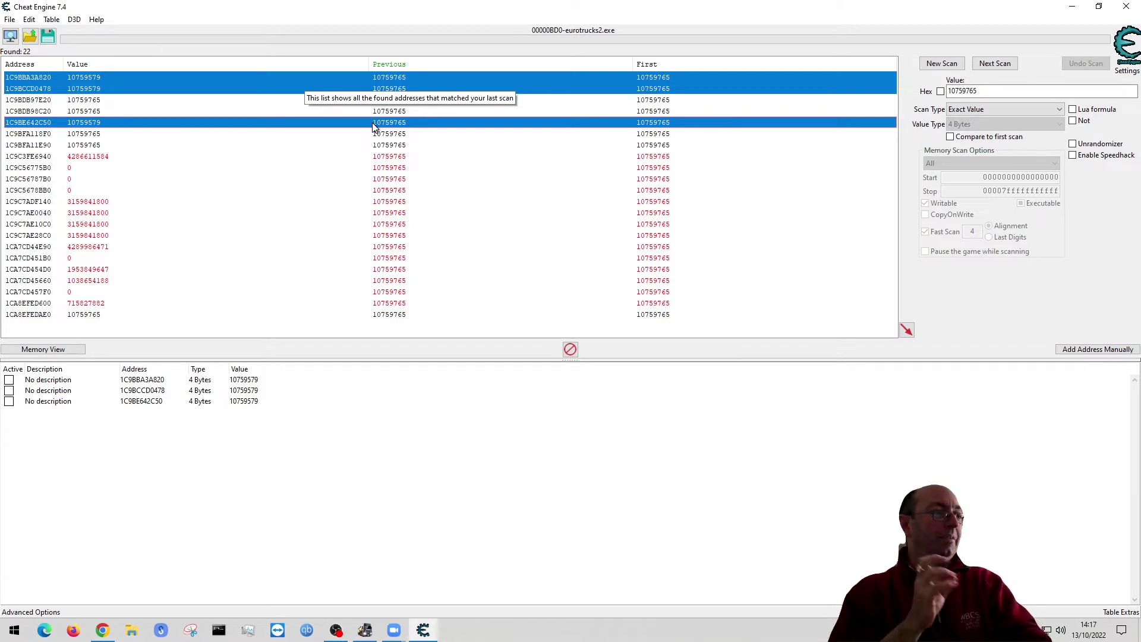
pyautogui.click(244, 407)
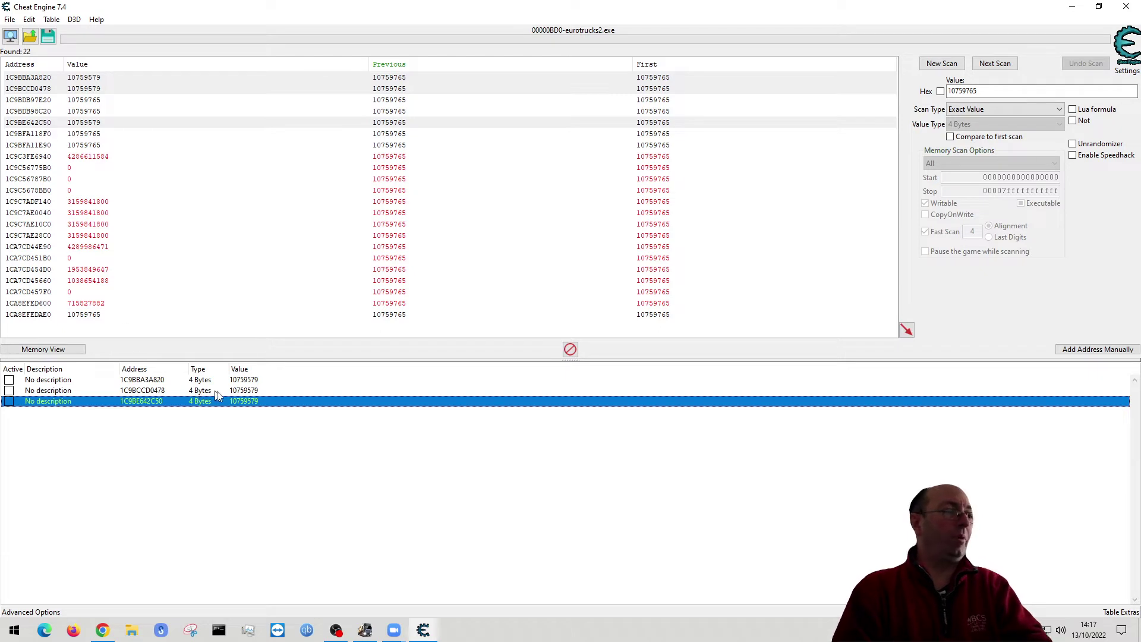
pyautogui.doubleClick(254, 404)
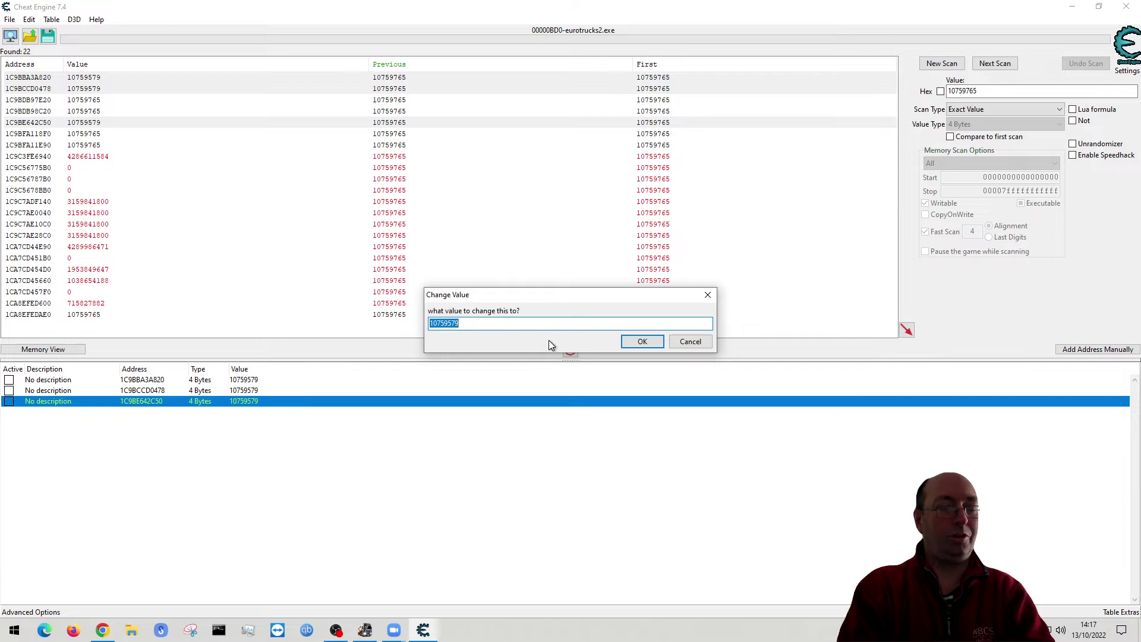
# Set the third entry's value to 12345678 and switch back to the game
pyautogui.write('12345678')
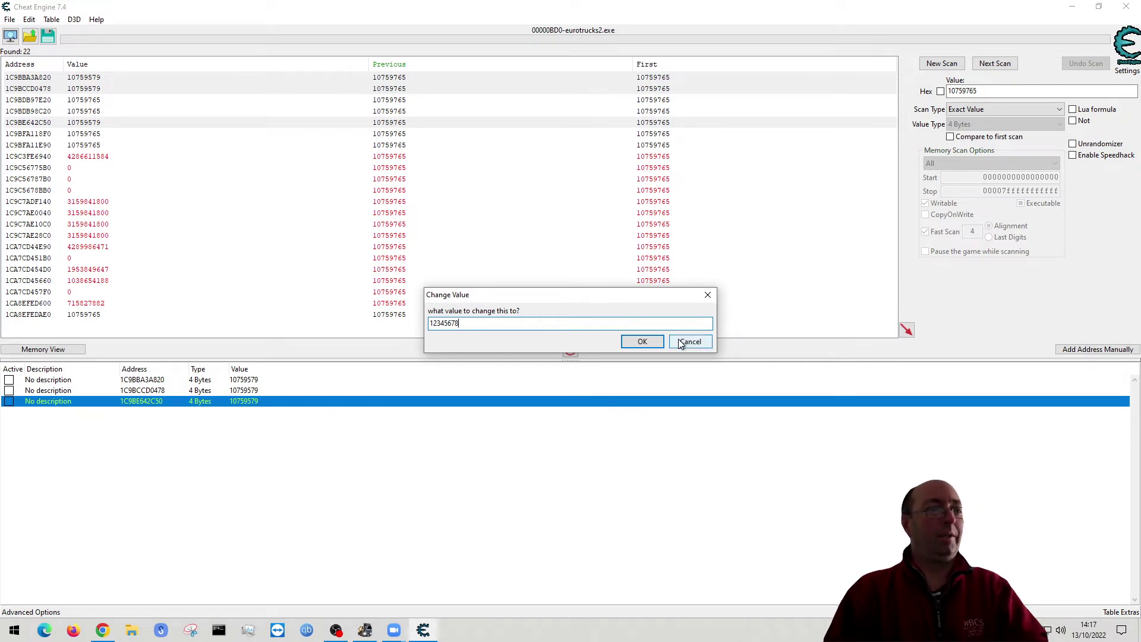
pyautogui.click(643, 343)
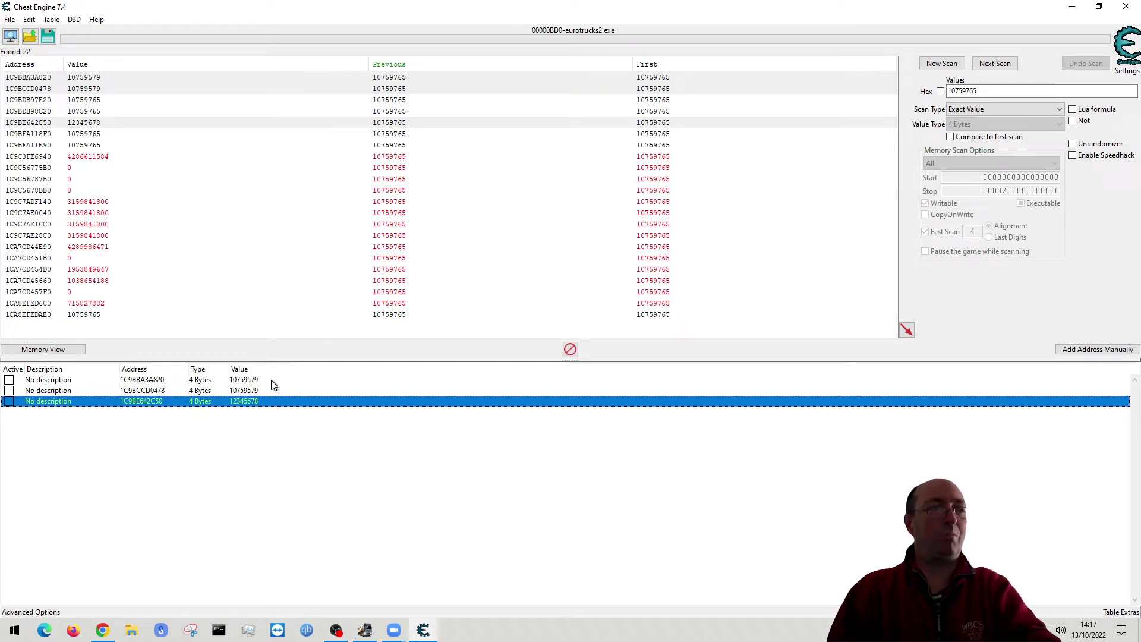
pyautogui.hotkey('alt', 'Tab')
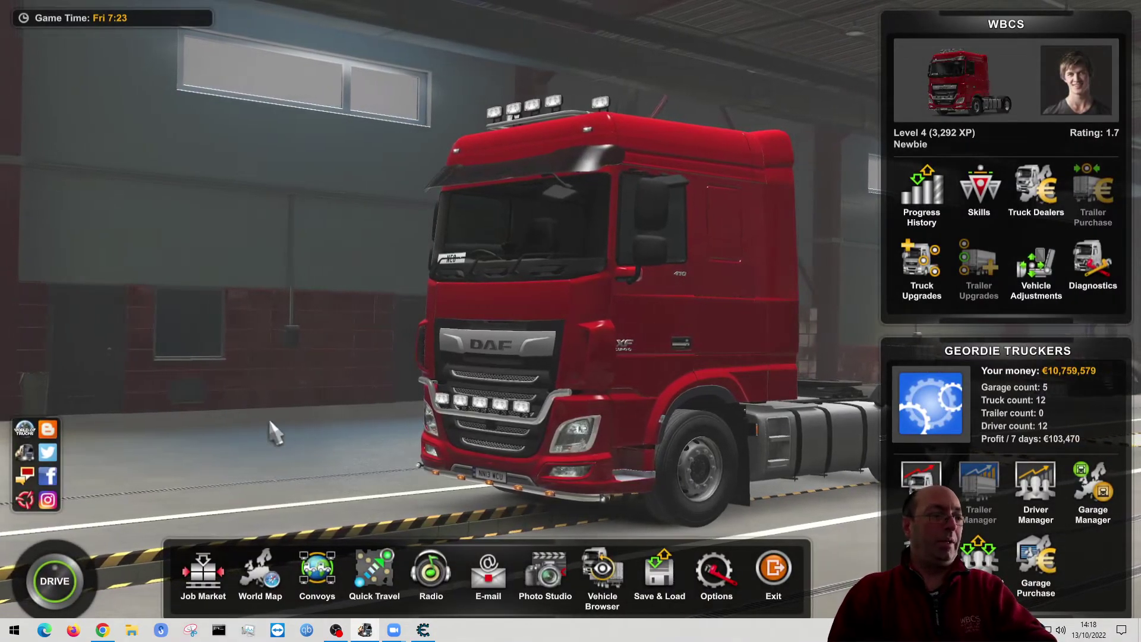
# Start driving, then return to the garage menu showing money at €12,345,678
pyautogui.click(89, 582)
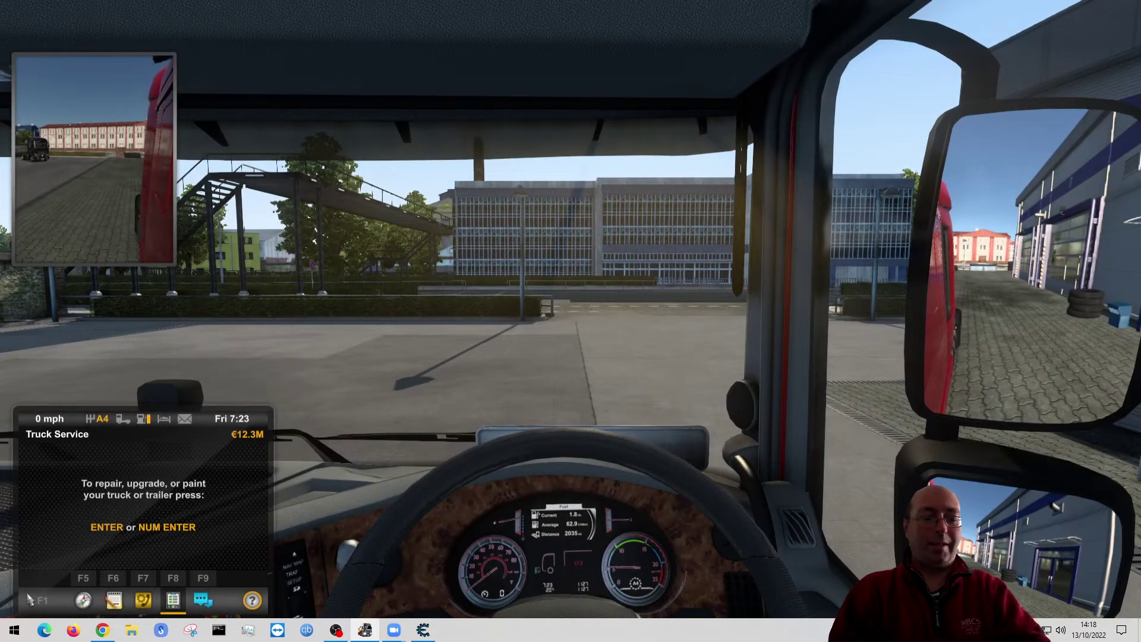
pyautogui.press('Escape')
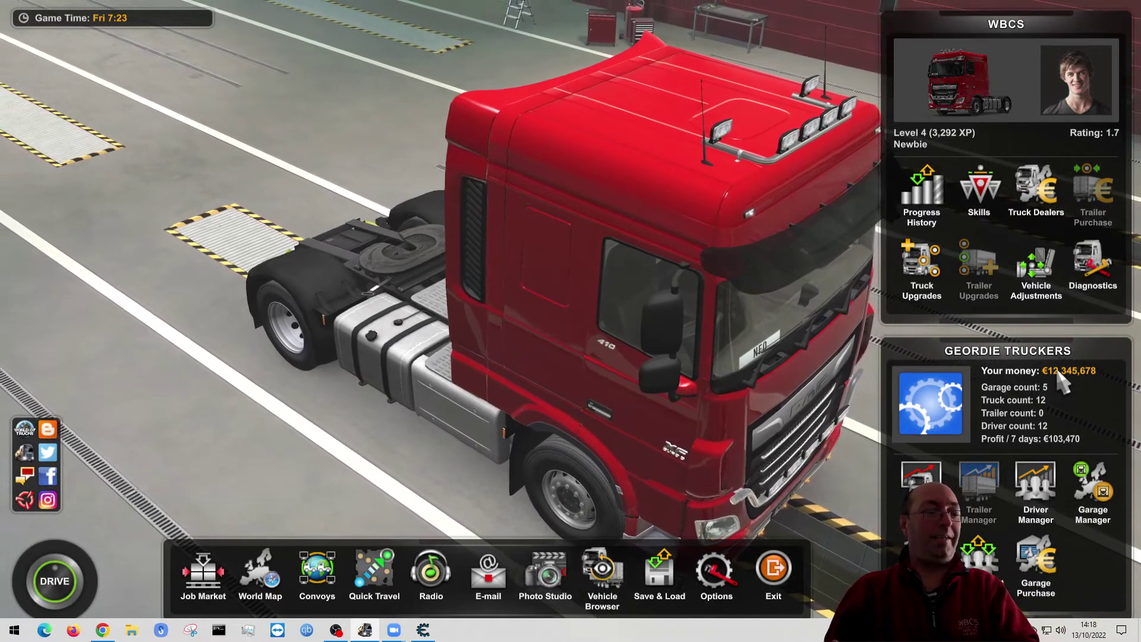
# Change the money entry's value to 12000 in Cheat Engine and return to the game
pyautogui.hotkey('alt', 'Tab')
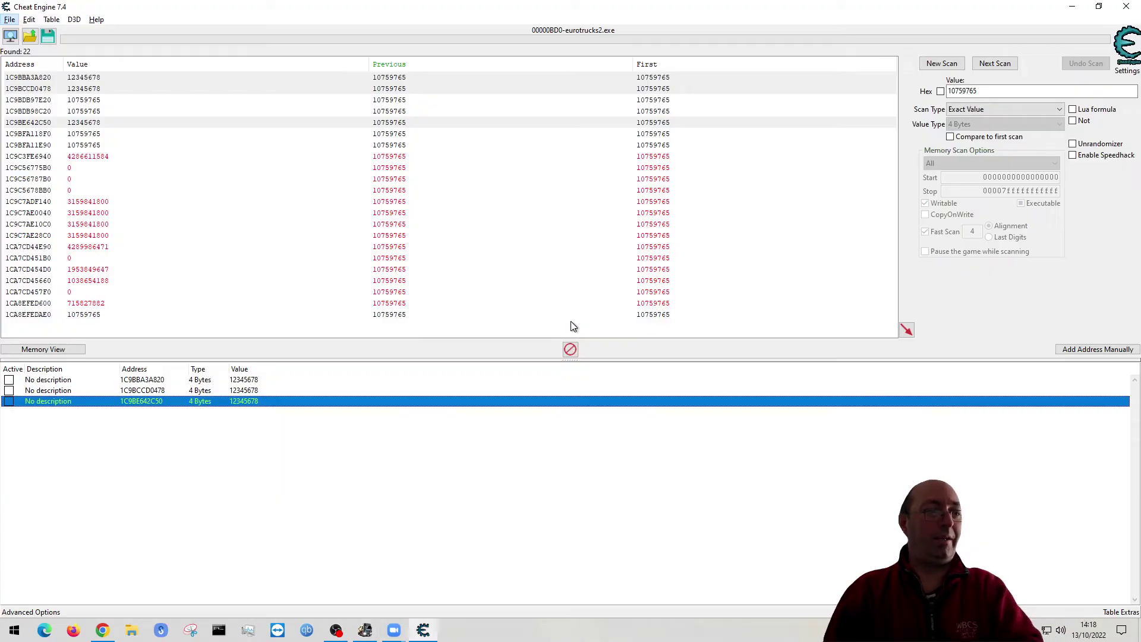
pyautogui.doubleClick(236, 403)
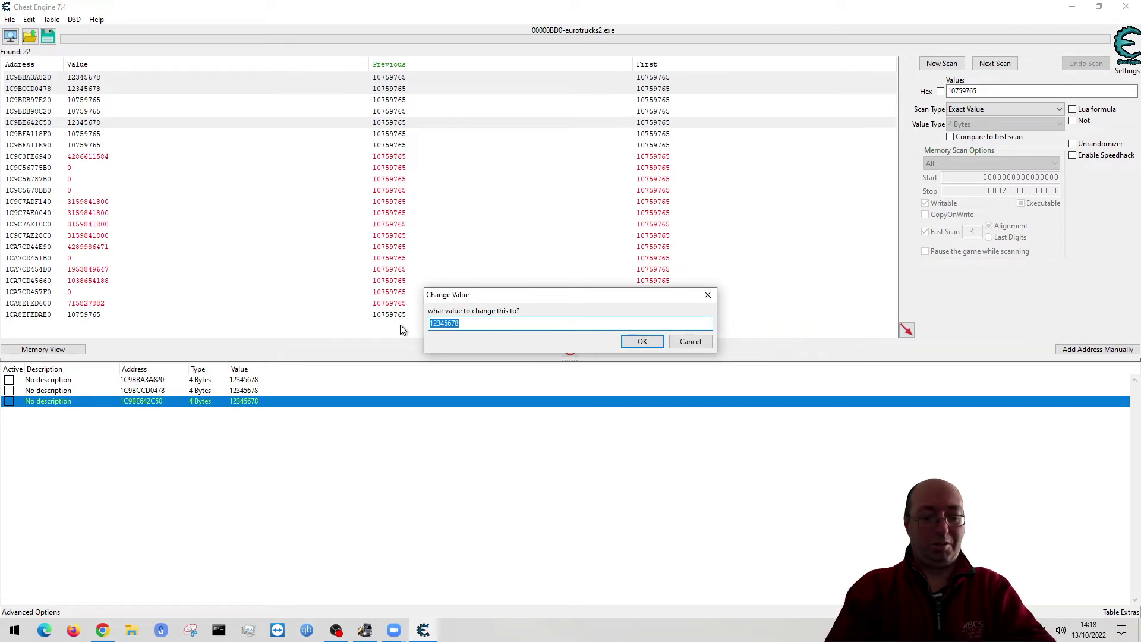
pyautogui.write('12000')
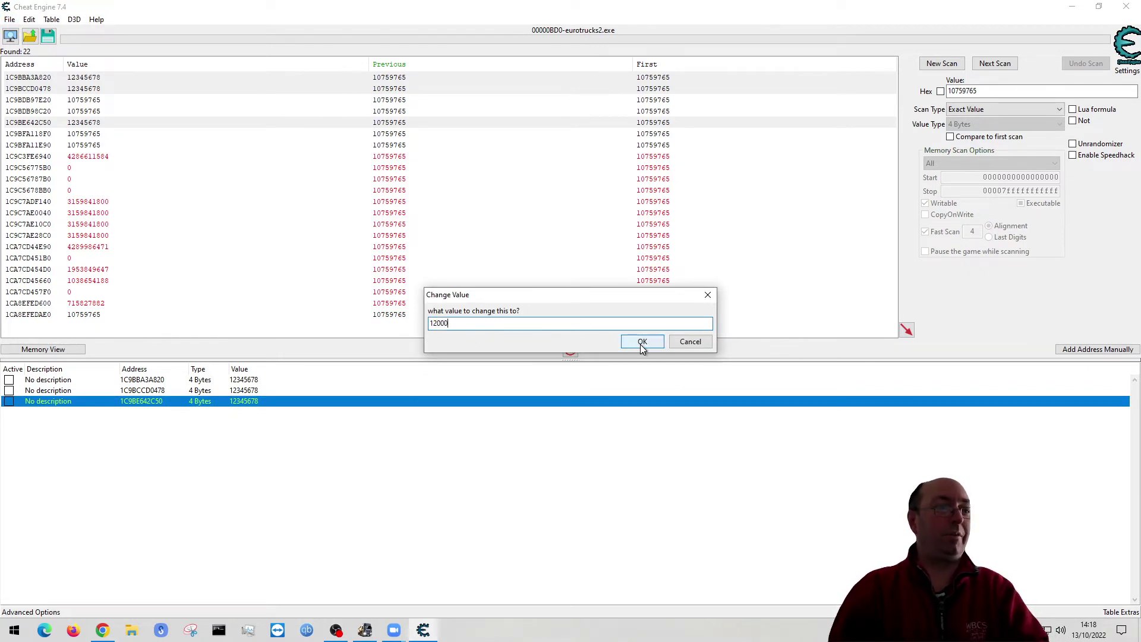
pyautogui.click(643, 343)
pyautogui.hotkey('alt', 'Tab')
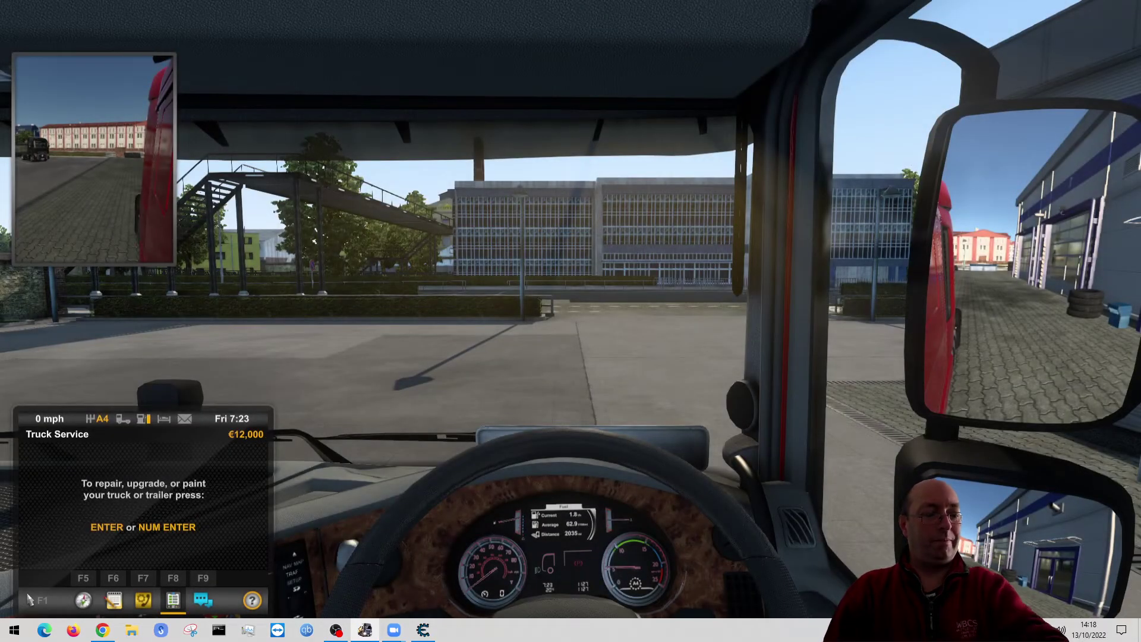
# Leave the driving view for the garage overview, where money reads €12,000
pyautogui.press('Escape')
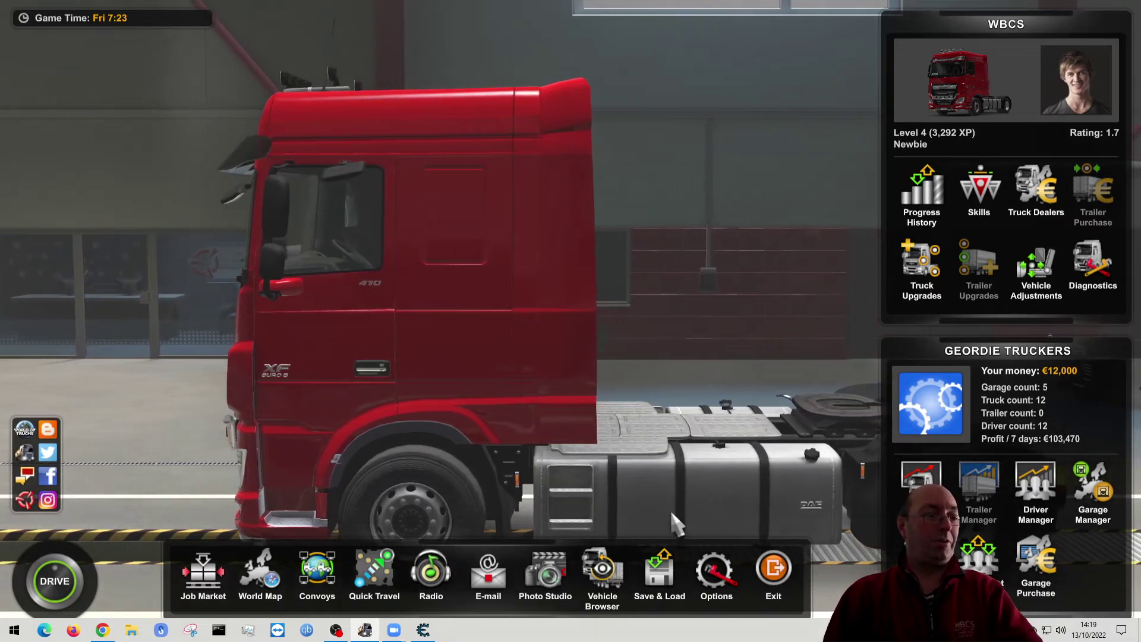
# Paste the original 10759765 back into the money entry, then resume driving in the game
pyautogui.hotkey('alt', 'Tab')
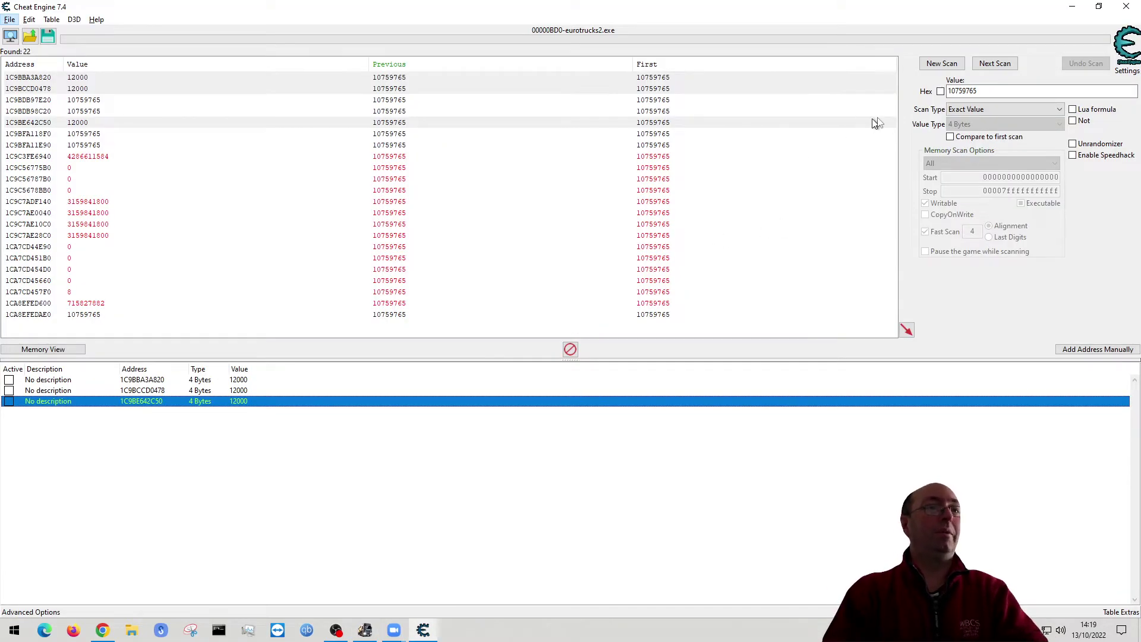
pyautogui.doubleClick(996, 92)
pyautogui.hotkey('ctrl', 'c')
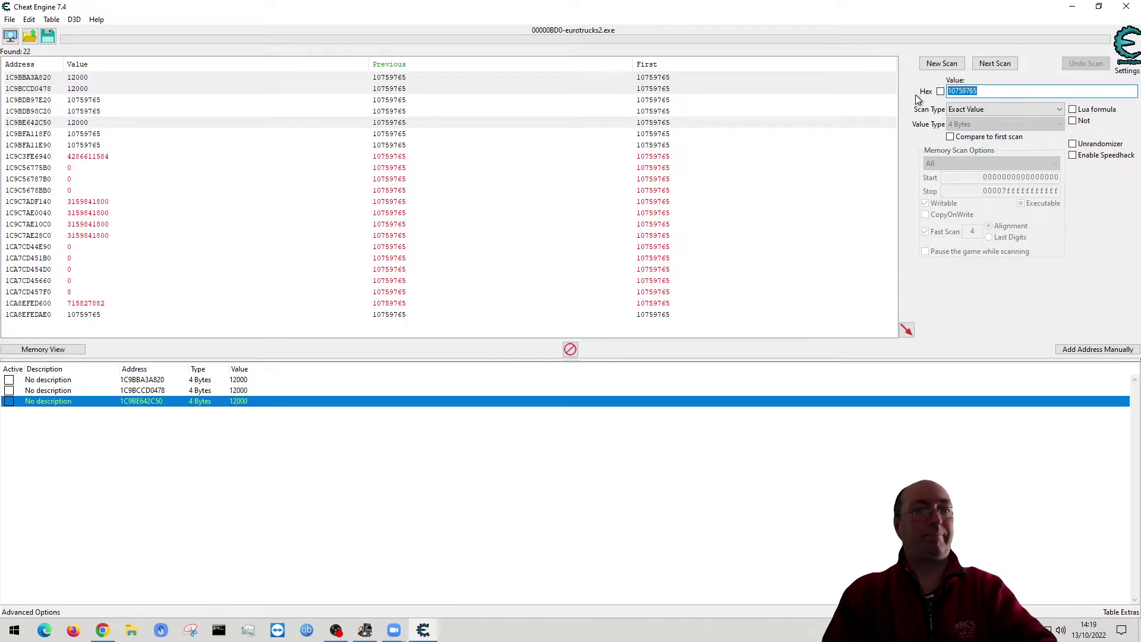
pyautogui.doubleClick(252, 402)
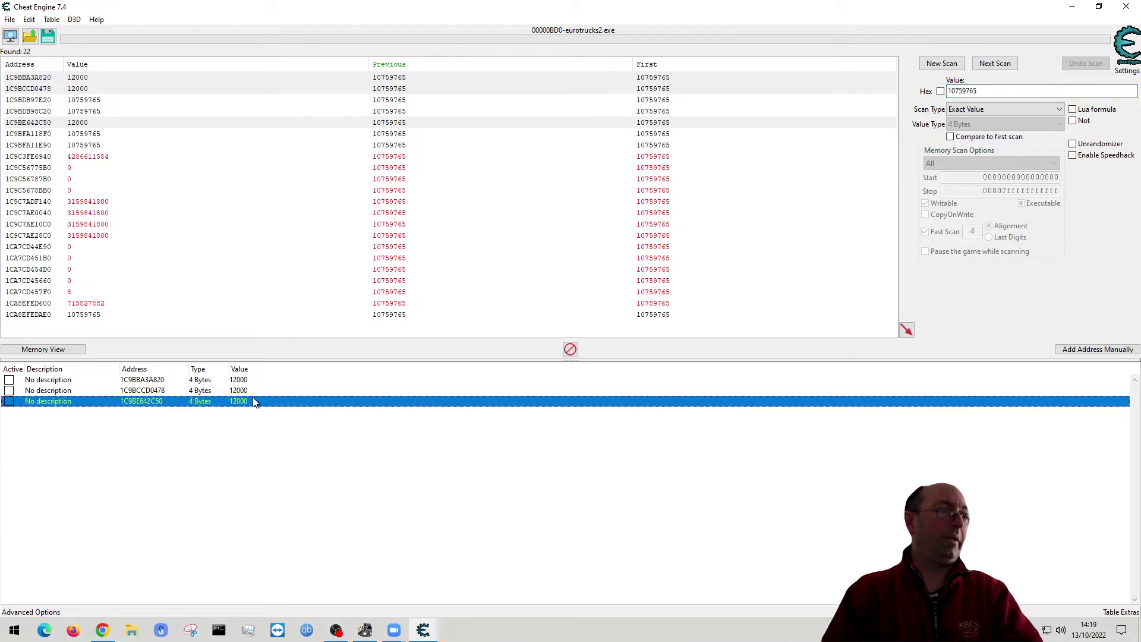
pyautogui.hotkey('ctrl', 'v')
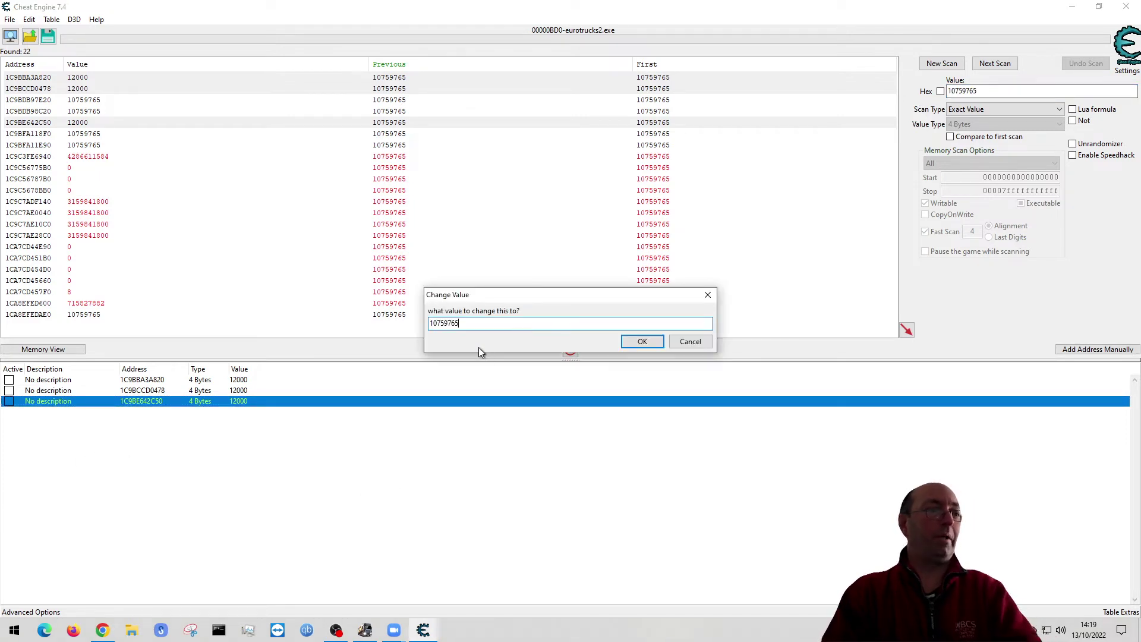
pyautogui.click(656, 341)
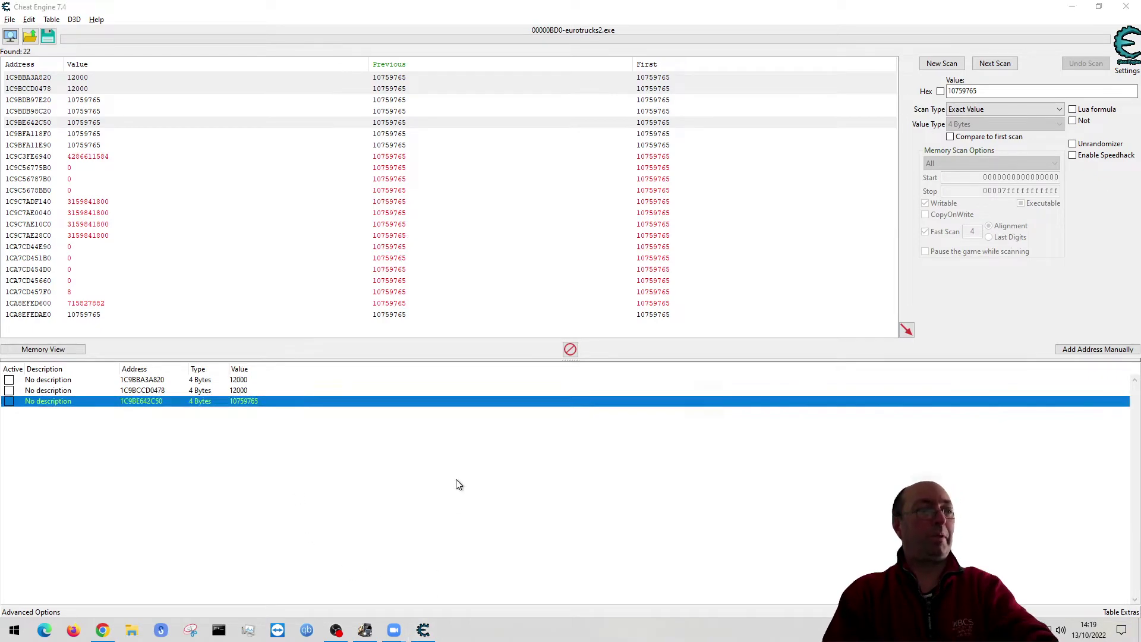
pyautogui.hotkey('alt', 'Tab')
pyautogui.press('Escape')
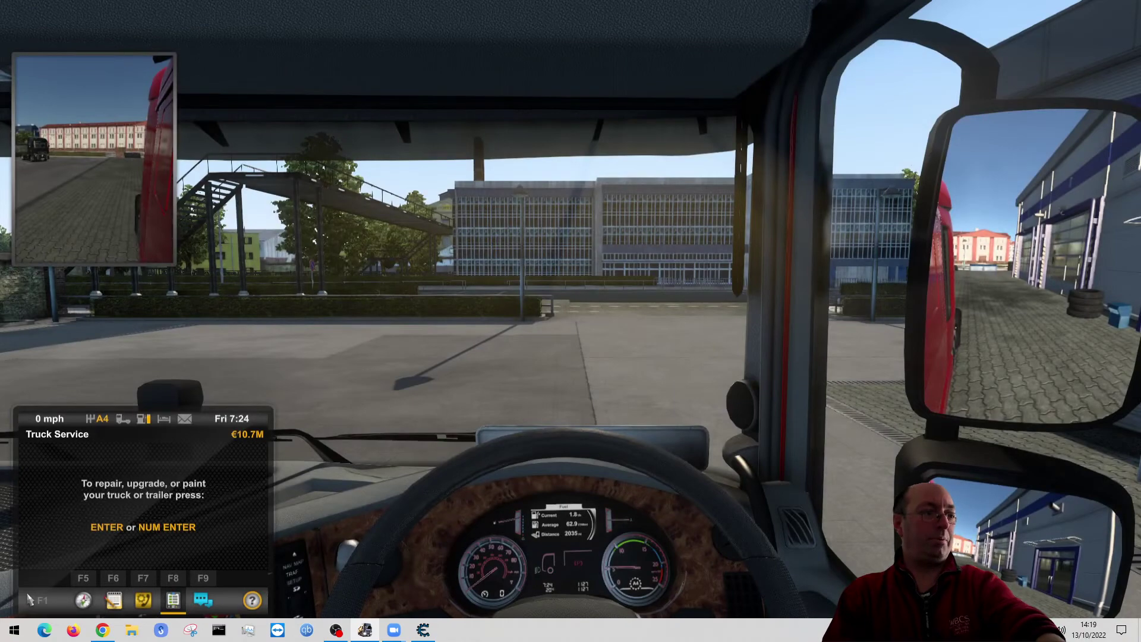
# Confirm the garage overview shows €10,759,765 money, then return to Cheat Engine
pyautogui.press('Escape')
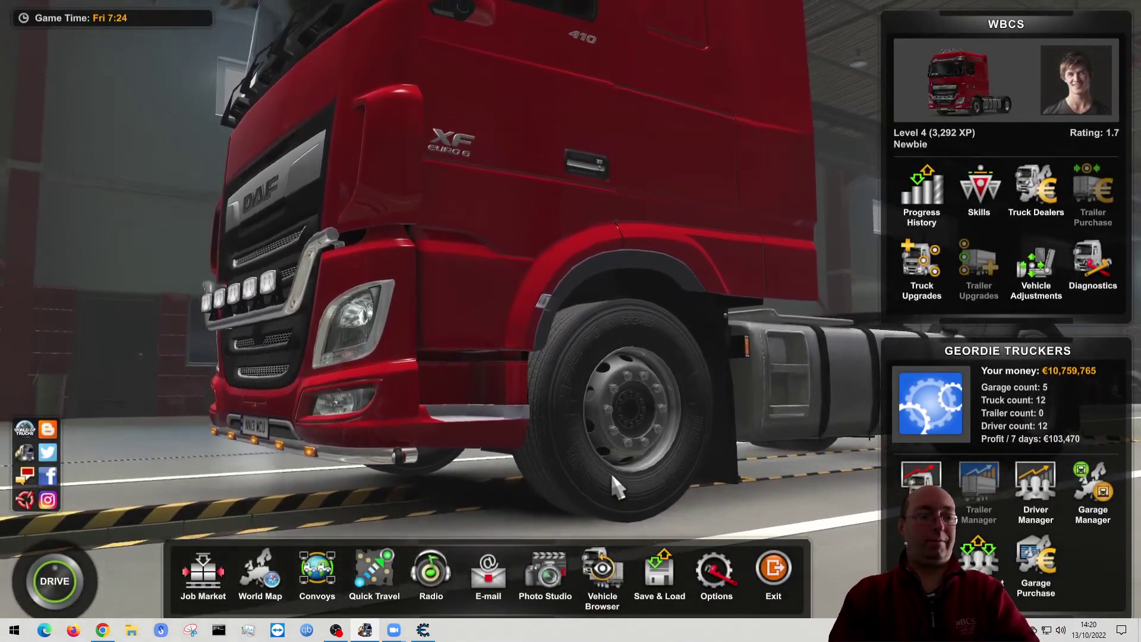
pyautogui.hotkey('alt', 'Tab')
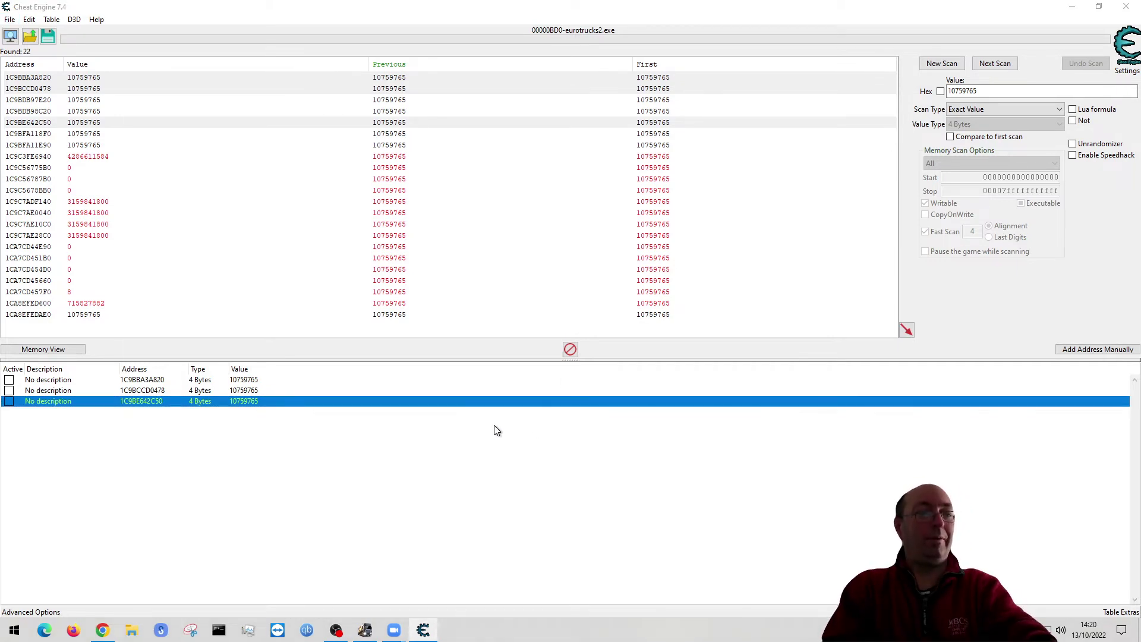
# Go back to Euro Truck Simulator 2's garage overview showing €10,759,765
pyautogui.hotkey('alt', 'Tab')
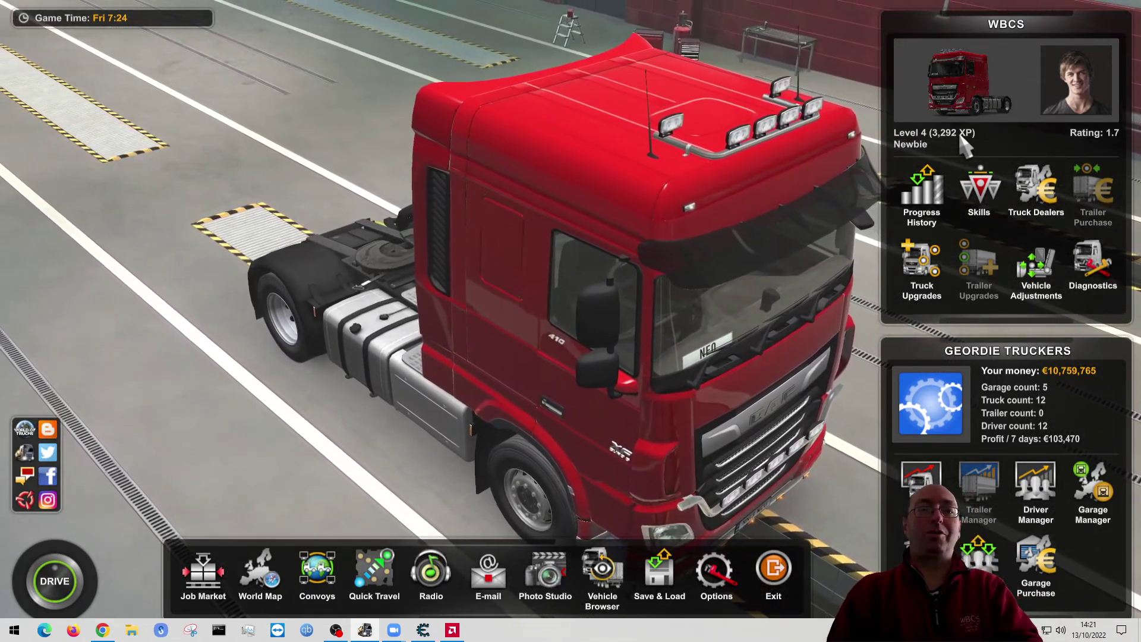
# Bring Cheat Engine back, its three money entries still reading 10759765
pyautogui.moveTo(959, 265)
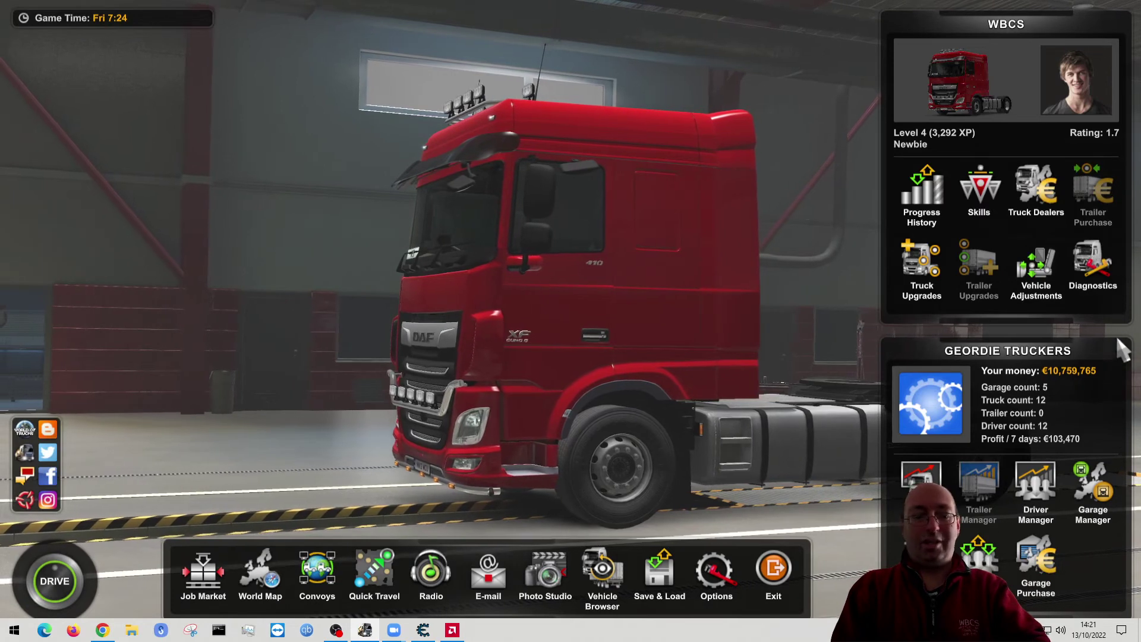
pyautogui.hotkey('alt', 'Tab')
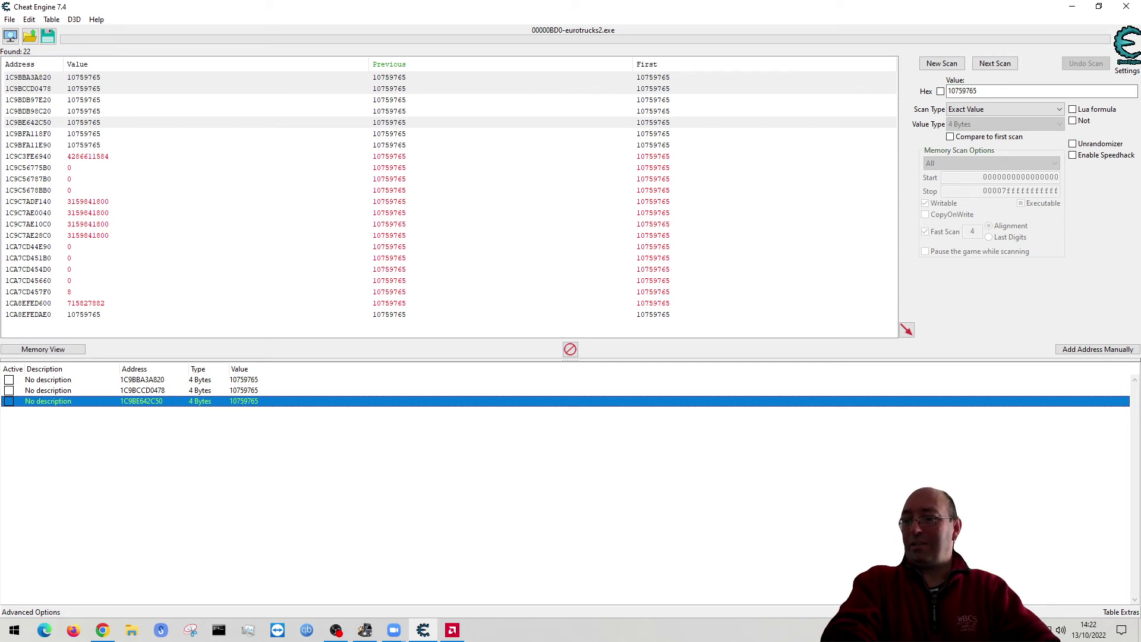
pyautogui.hotkey('alt', 'Tab')
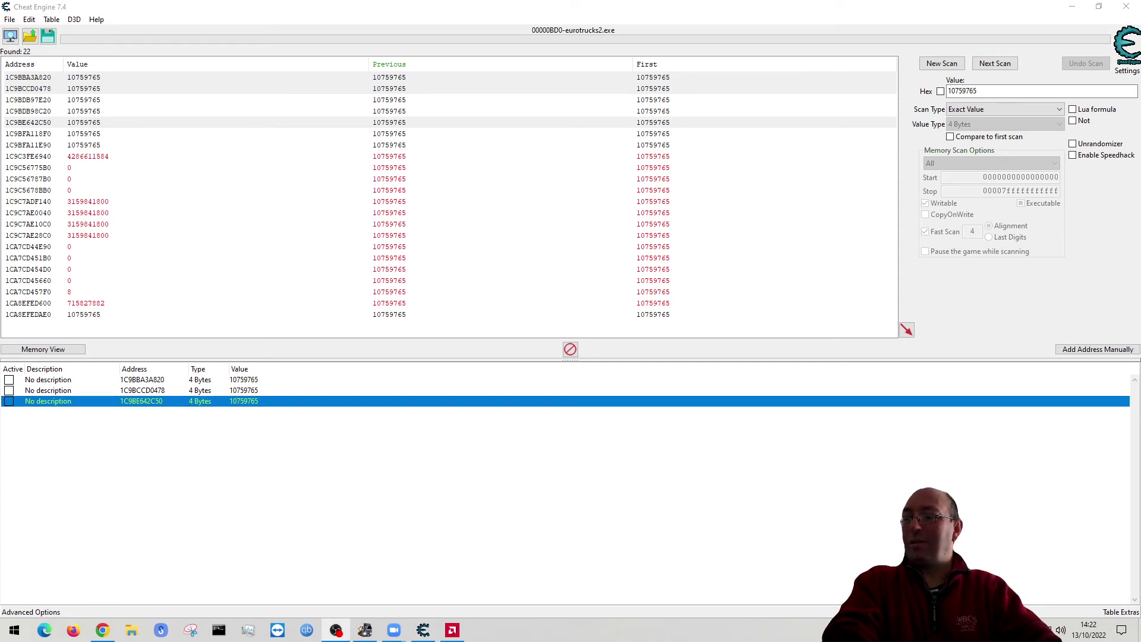